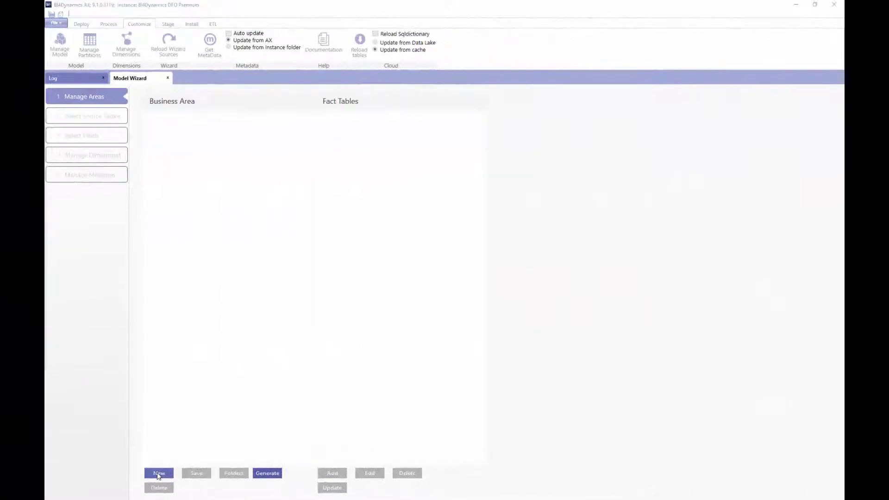
Create the Sales Analysis business area with a Sales invoiced Transactions fact.
left_click(158, 474)
type("Sales Analysis")
left_click(453, 284)
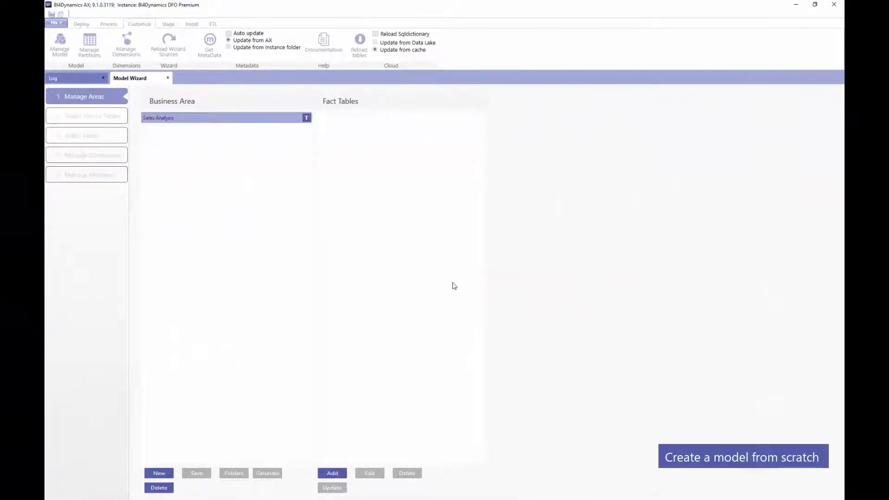
left_click(333, 473)
type("Sales invoiced Transactions")
left_click(453, 283)
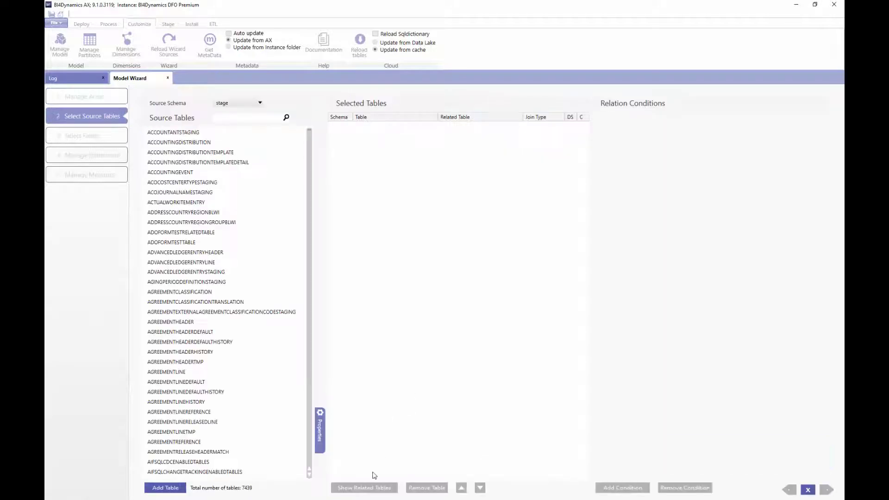
Source the fact from CUSTINVOICETRANS joined to its related table CUSTINVOICEJOUR.
left_click(253, 120)
type("CUSTINVOICETRA")
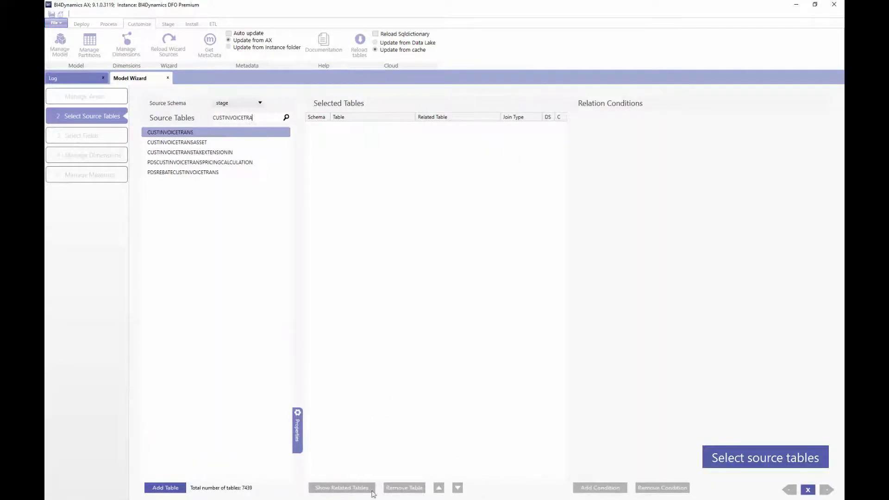
left_click(166, 488)
left_click(198, 184)
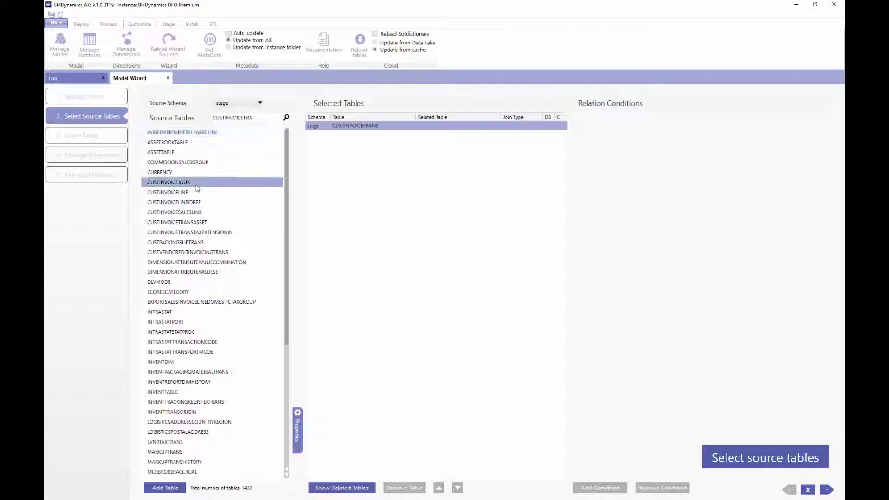
left_click(157, 487)
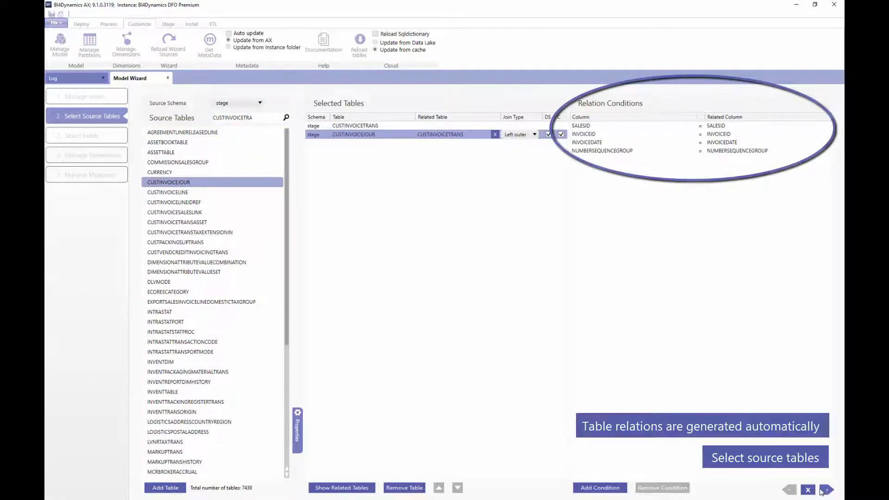
Select SALESID, SALESTYPE and INVOICEDATE as the fact's dimension fields.
left_click(826, 490)
type("SALES")
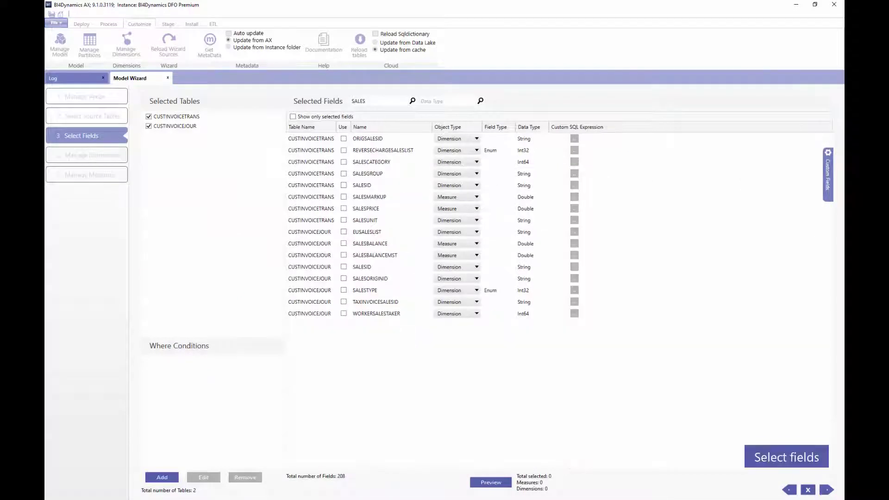
left_click(343, 185)
left_click(344, 290)
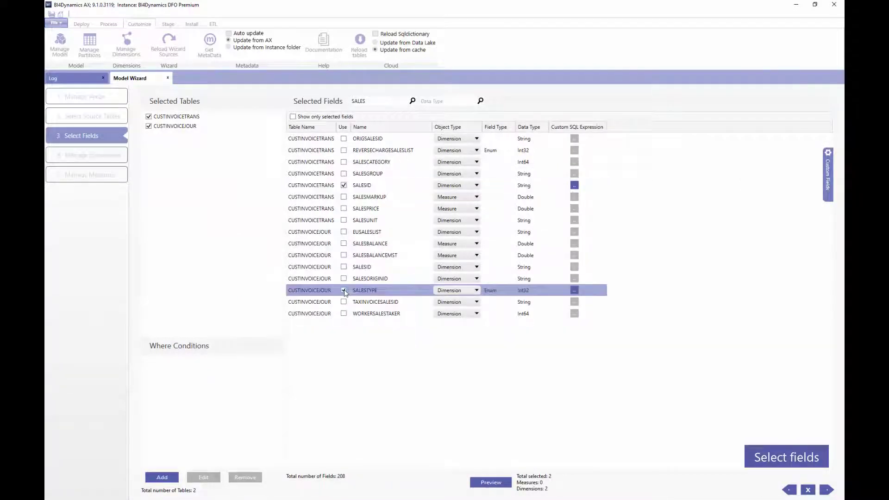
left_click_drag(366, 101, 332, 100)
type("DATE")
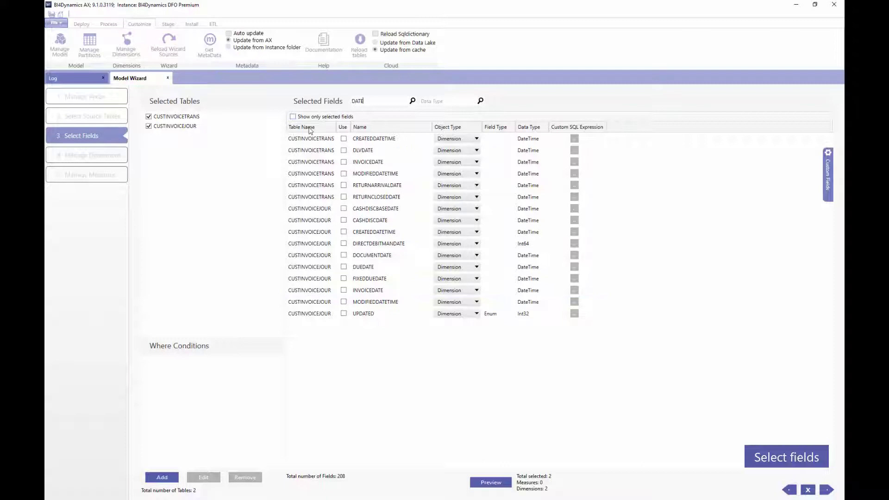
left_click(344, 290)
Select LINEAMOUNT and QTY as the fact's measure fields.
left_click_drag(366, 101, 337, 102)
type("LINEAMOUNT")
left_click(344, 139)
type("QT")
left_click(343, 173)
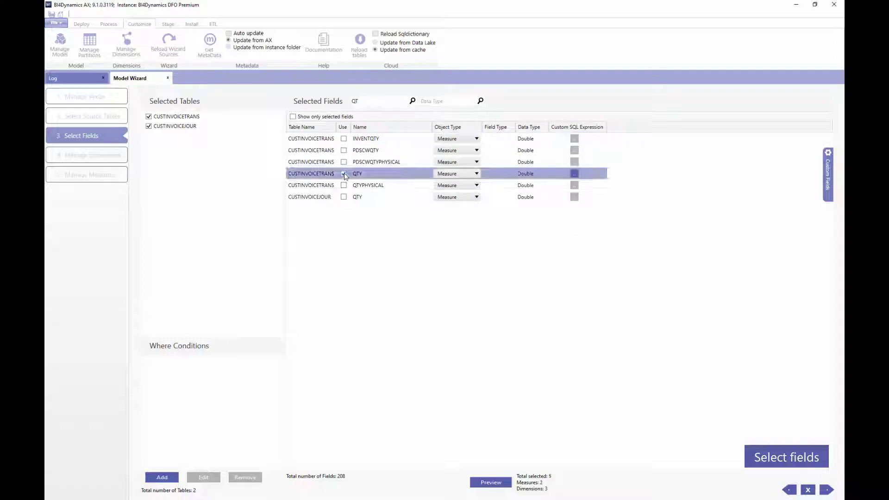
Add INVOICEDATE as a Date dimension and the SALESTYPE enum as Sales Type.
left_click(827, 490)
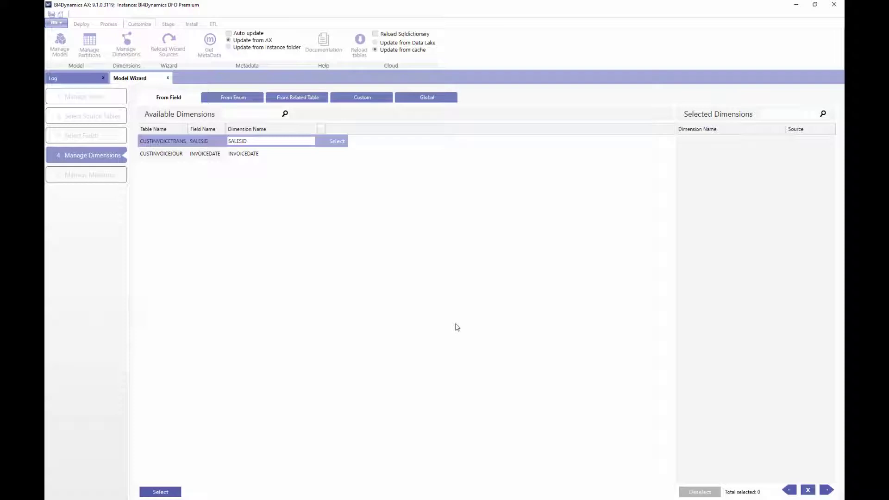
left_click(277, 155)
type("Date")
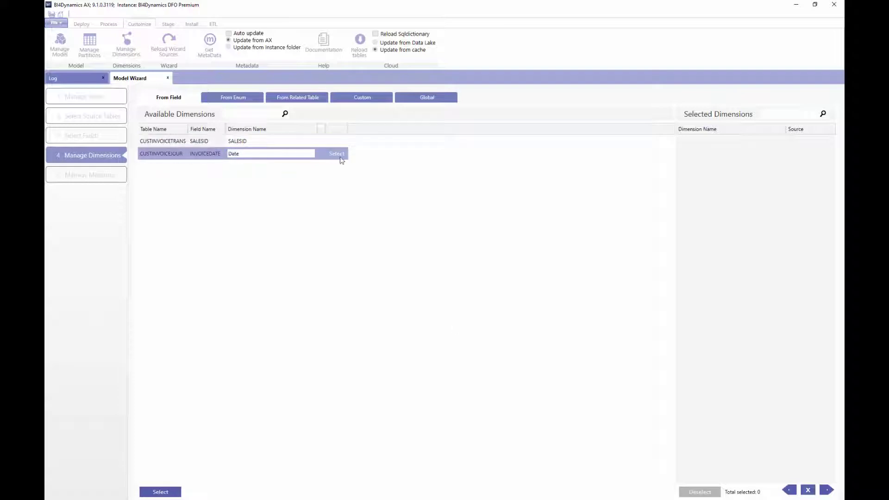
left_click(341, 160)
left_click(248, 95)
left_click(260, 142)
type("S")
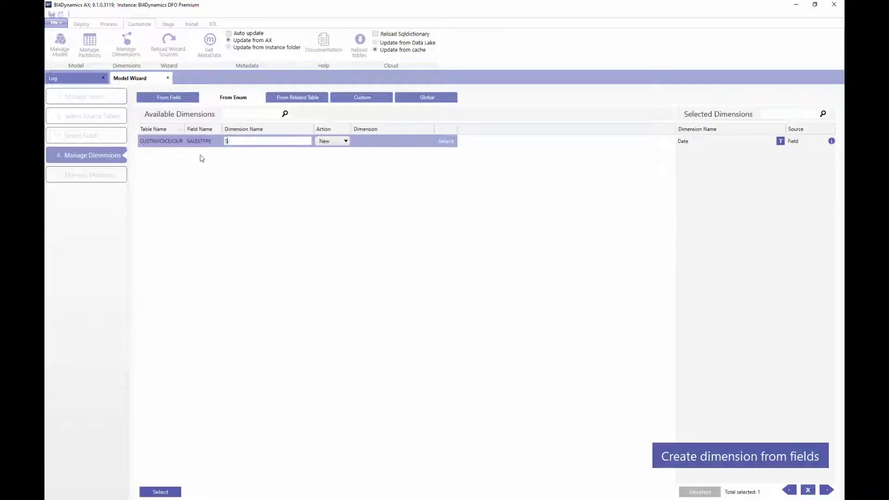
type("ales Type")
left_click(447, 142)
Add an Item dimension sourced from the related INVENTTABLE.
left_click(313, 98)
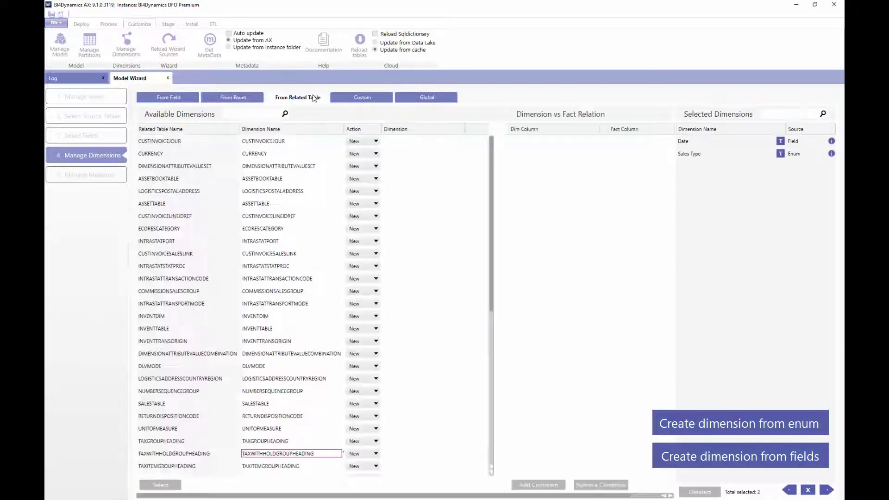
left_click(237, 327)
key("ctrl+a")
key("BackSpace")
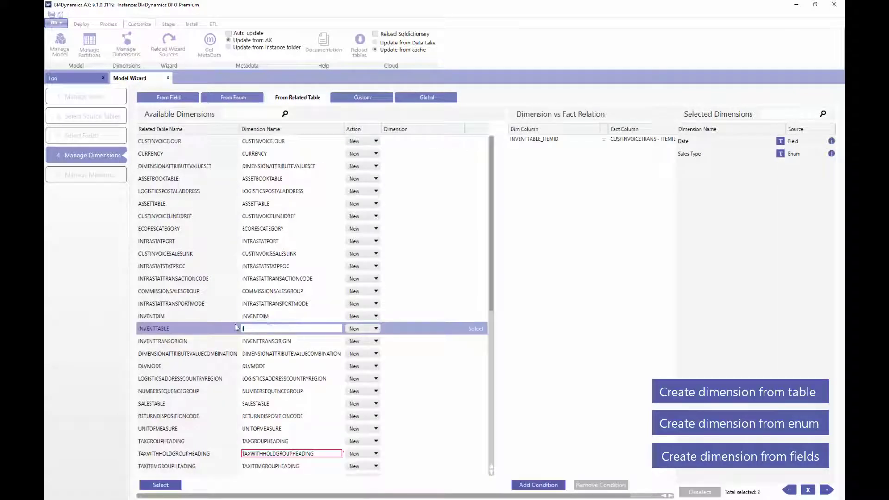
type("Item")
left_click(463, 329)
Add a Customer dimension sourced from CUSTTABLE.
left_click(239, 114)
type("cu")
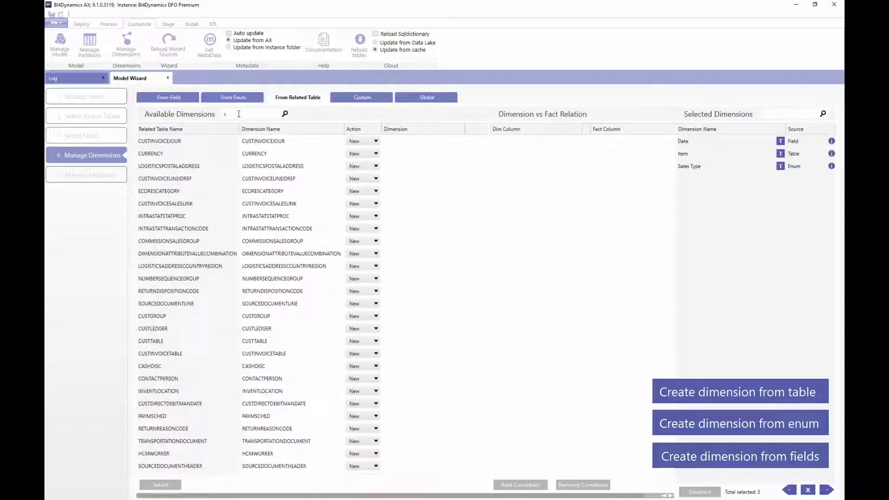
left_click(225, 232)
key("ctrl+a")
key("BackSpace")
type("Customer")
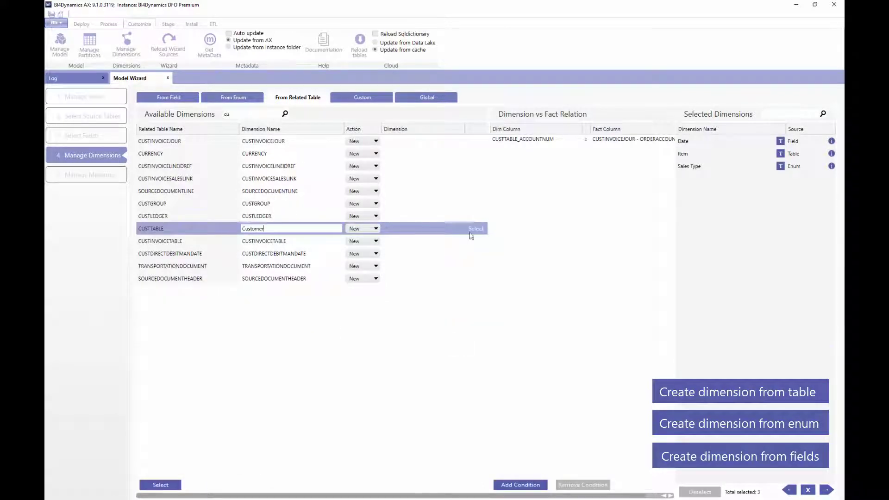
left_click(474, 232)
Add a Location dimension sourced from INVENTLOCATION.
left_click(270, 114)
key("BackSpace")
key("BackSpace")
type("loca")
left_click(192, 142)
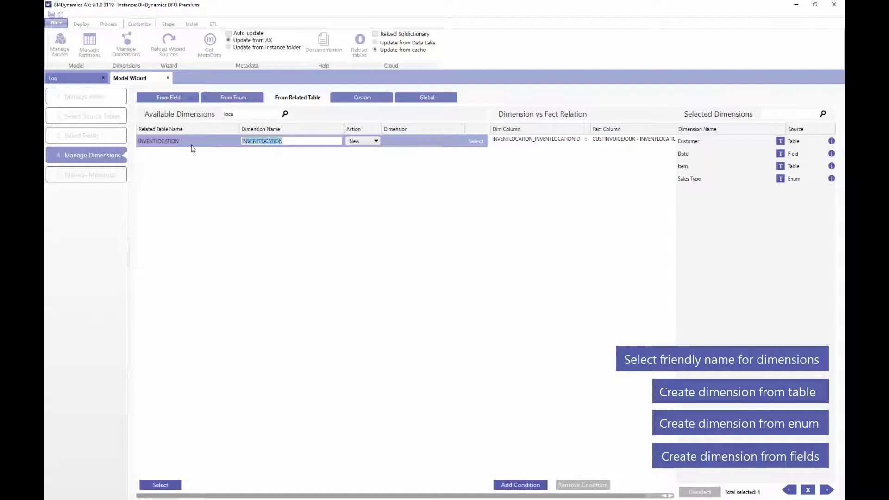
key("ctrl+a")
key("BackSpace")
type("Locat")
left_click(475, 141)
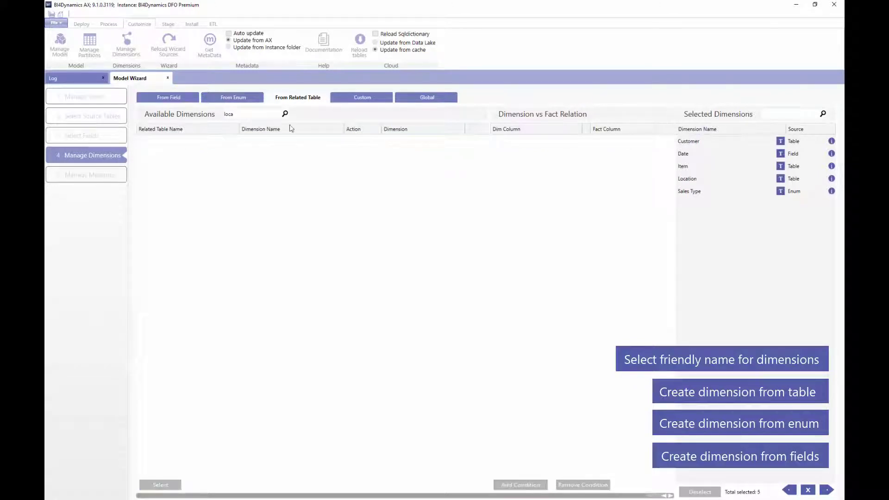
Add SALESTABLE as a dimension named Sales Document.
double_click(254, 114)
type("sales")
left_click(212, 164)
key("ctrl+a")
key("BackSpace")
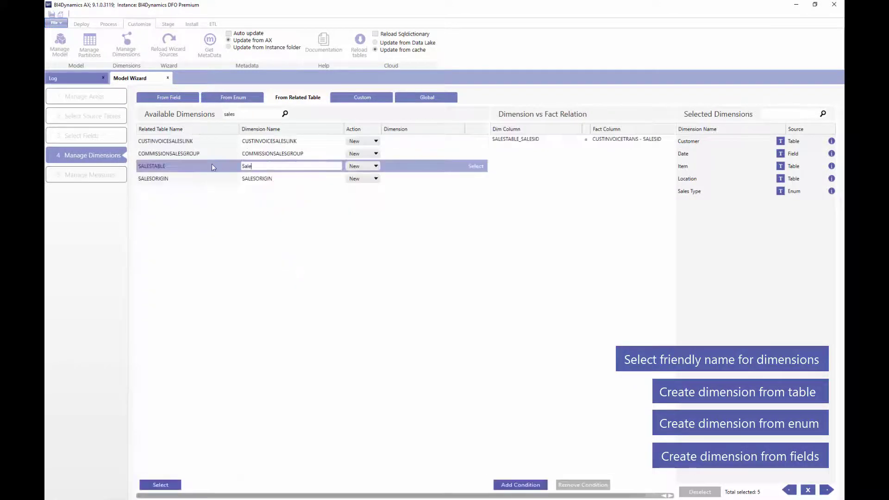
type("Sales Document")
left_click(476, 166)
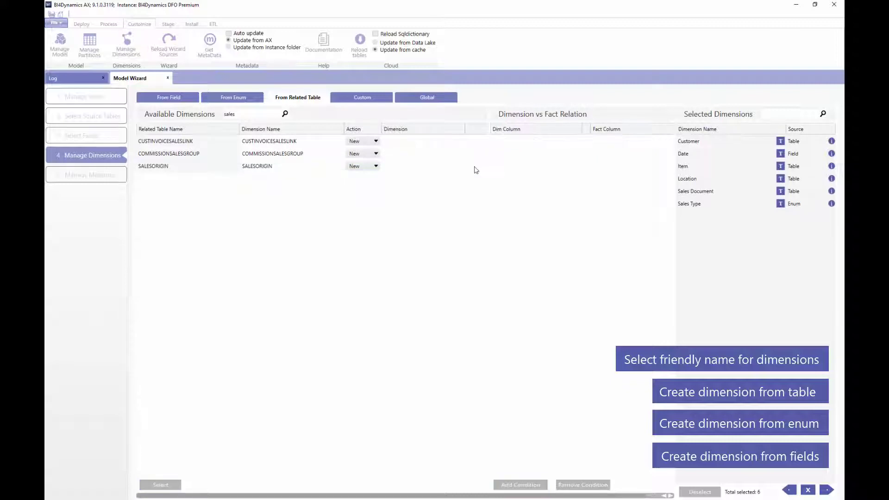
Rename the measures LINEAMOUNT to Amount and QTY to Qty.
left_click(826, 490)
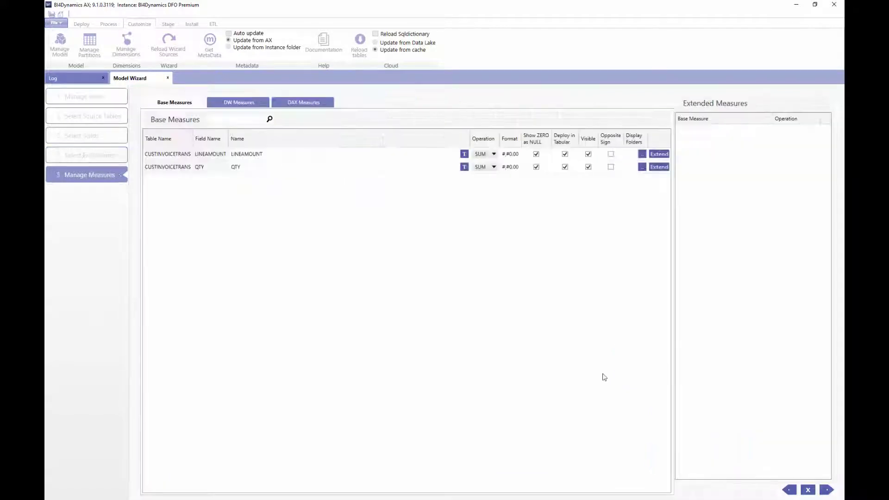
left_click(200, 157)
type("Amount")
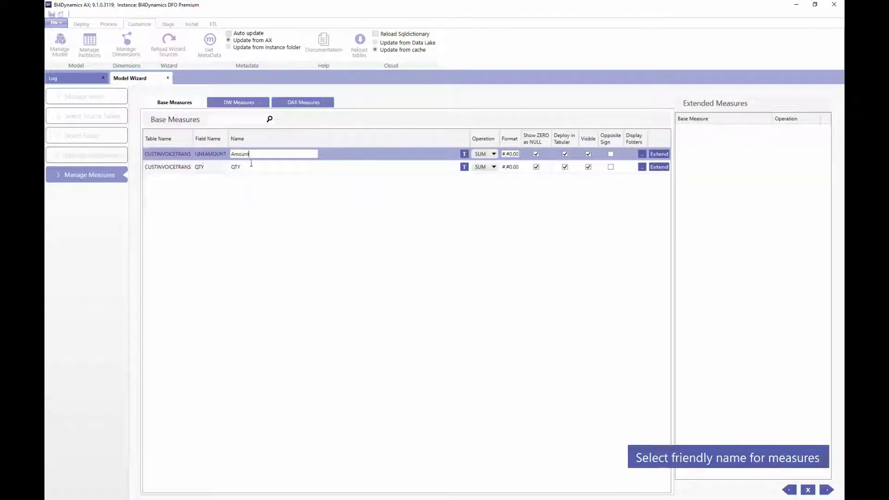
left_click(251, 166)
type("Qty")
left_click(373, 155)
Give Amount YTD, POP, YOY and Last Periods extensions, then finish the wizard.
left_click(662, 155)
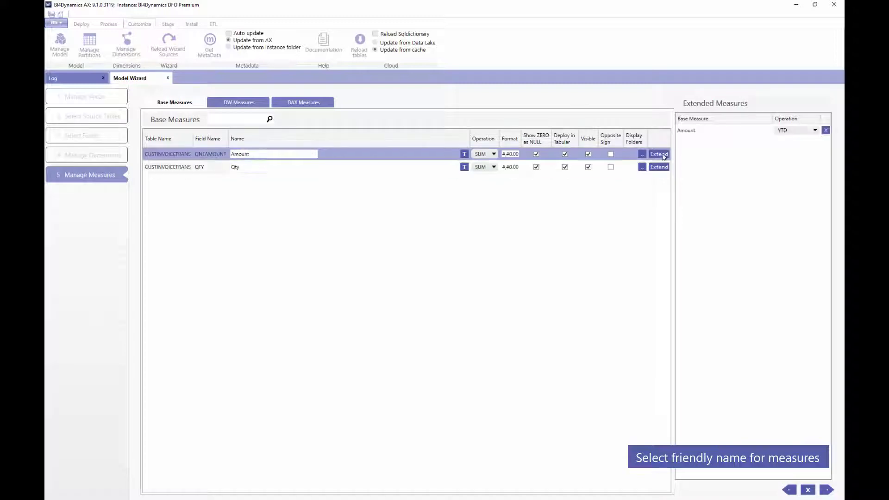
left_click(661, 155)
left_click(661, 155)
left_click(661, 155)
left_click(796, 141)
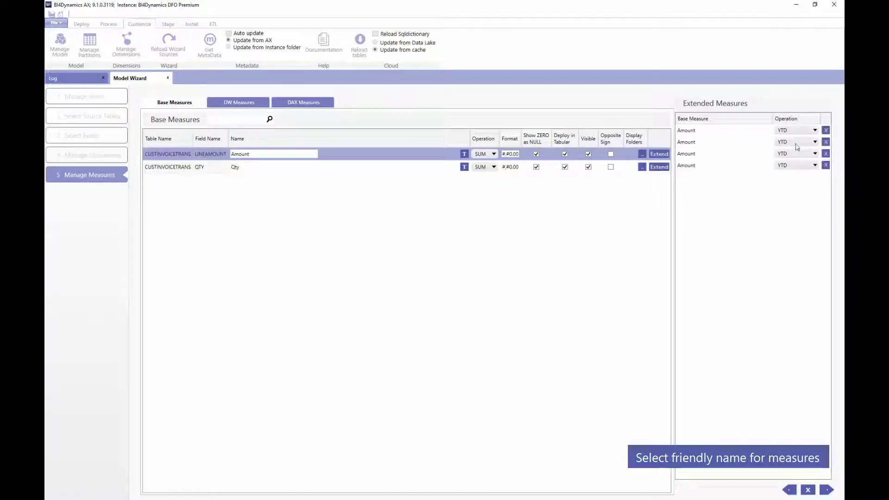
left_click(783, 167)
left_click(797, 153)
left_click(790, 192)
left_click(796, 165)
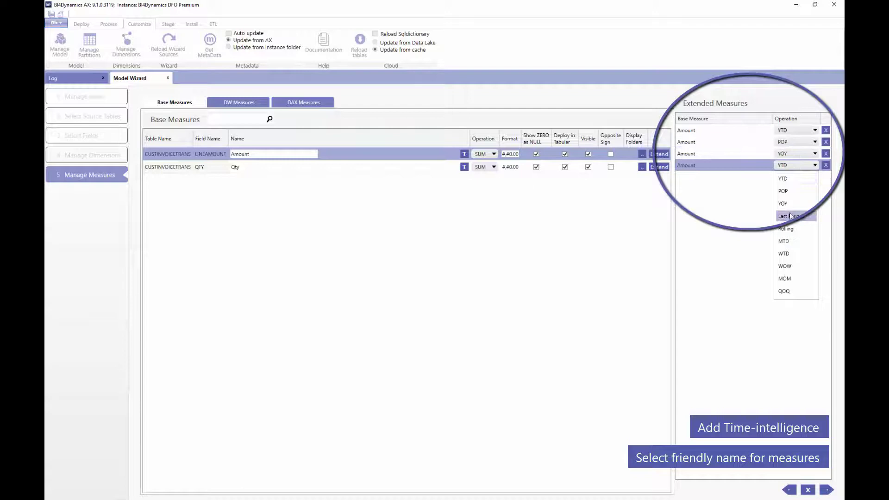
left_click(791, 216)
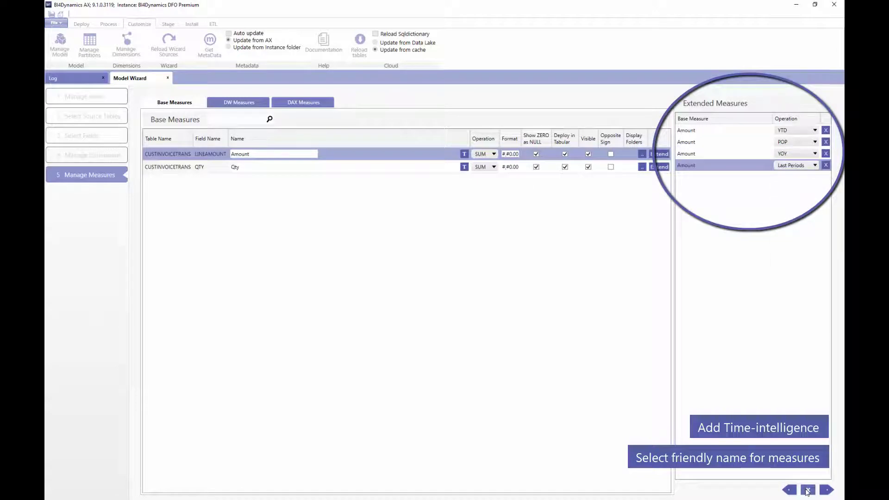
left_click(808, 490)
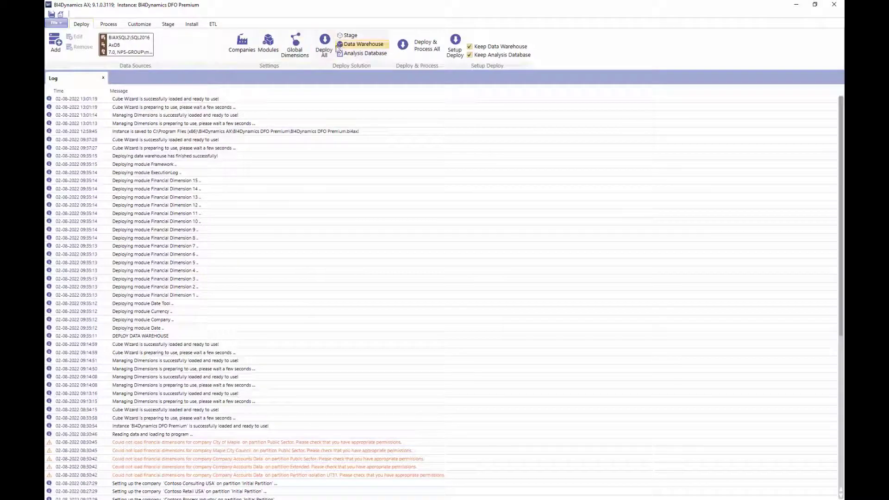
Run Deploy & Process All on the Sales Analysis model and confirm the warning.
left_click(402, 44)
left_click(471, 283)
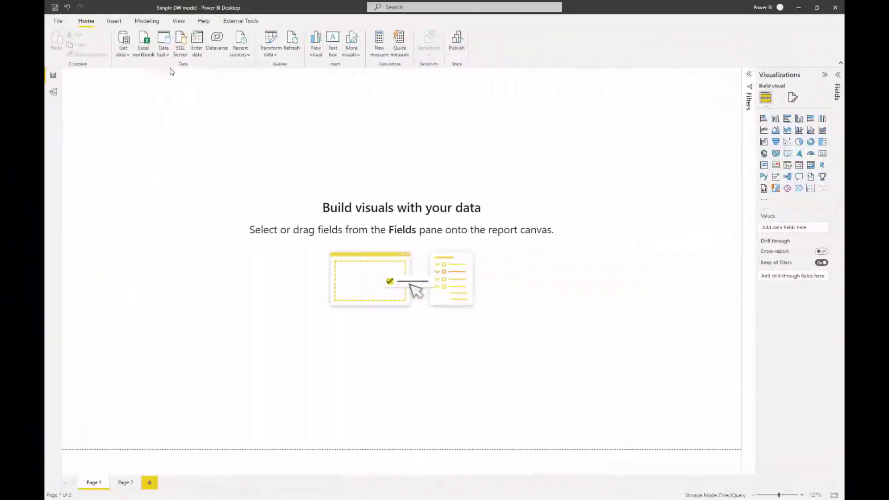
Connect the report to the BI4Dynamics DFO Premium Power BI dataset.
left_click(169, 59)
left_click(175, 82)
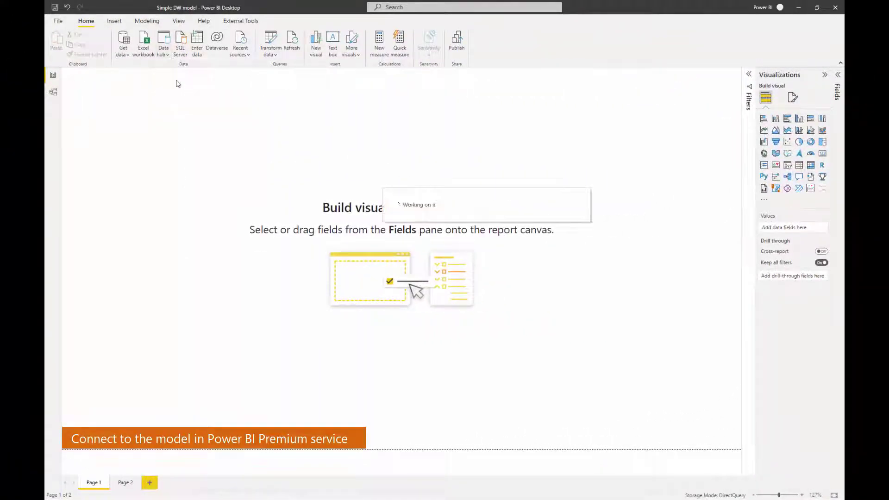
left_click(284, 225)
left_click(602, 350)
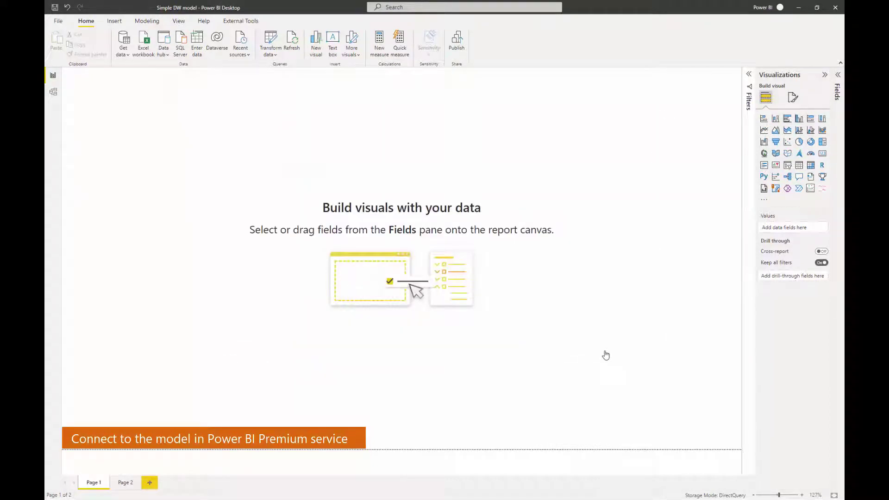
Build a matrix of Amount by the Date YMD hierarchy, expanded to months.
left_click(837, 75)
left_click(730, 105)
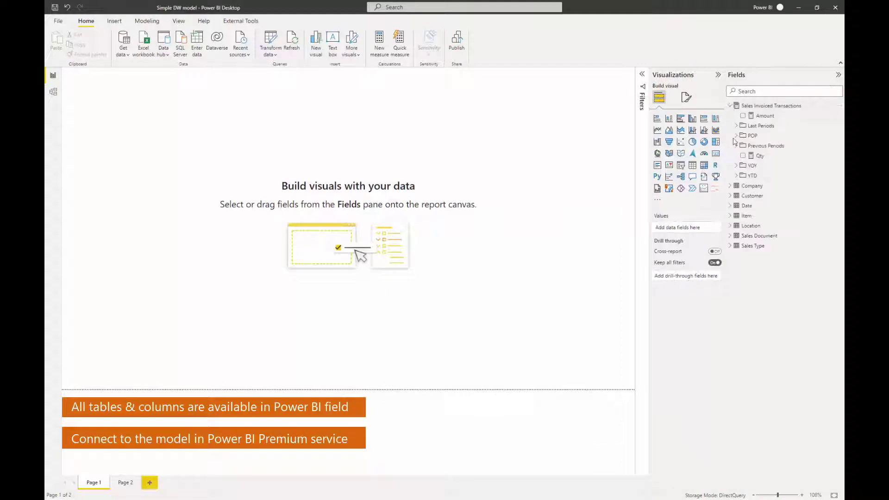
left_click(730, 186)
left_click(730, 286)
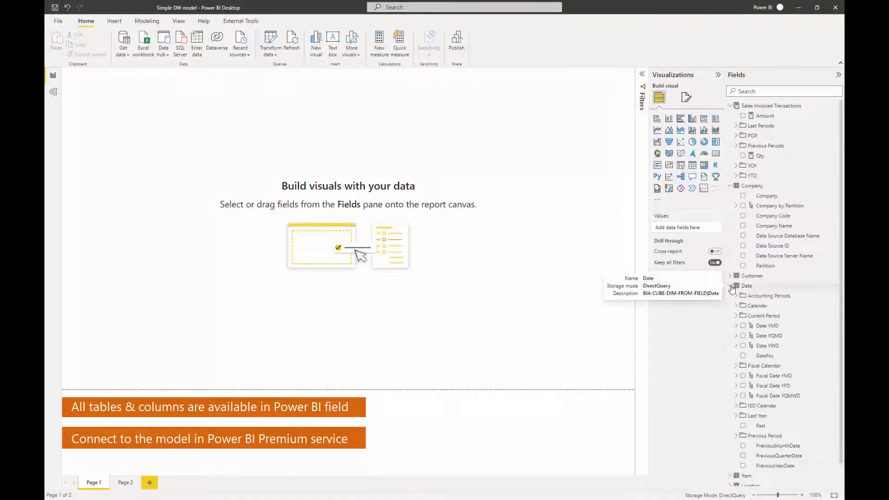
left_click_drag(764, 116, 118, 95)
left_click_drag(768, 325, 686, 229)
left_click(504, 74)
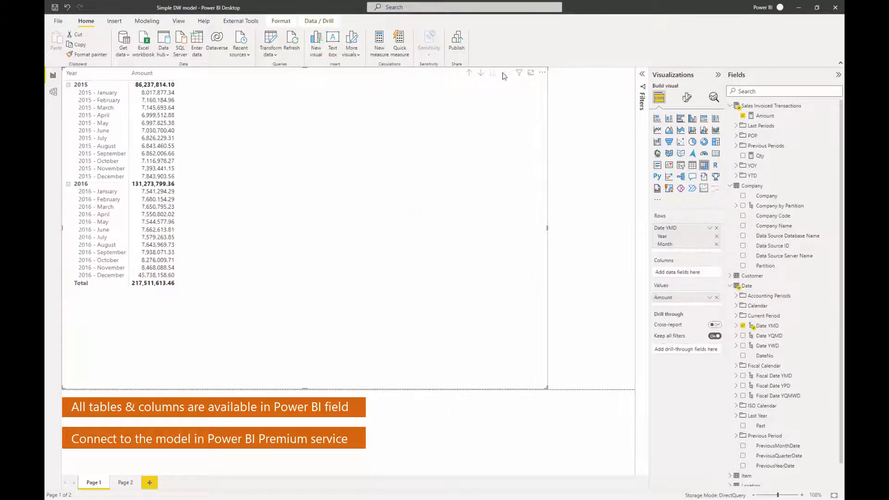
Add Amount YTD, YTD Last, YTD Variance and YTD Variance % to the matrix, then show Page 2.
left_click(736, 176)
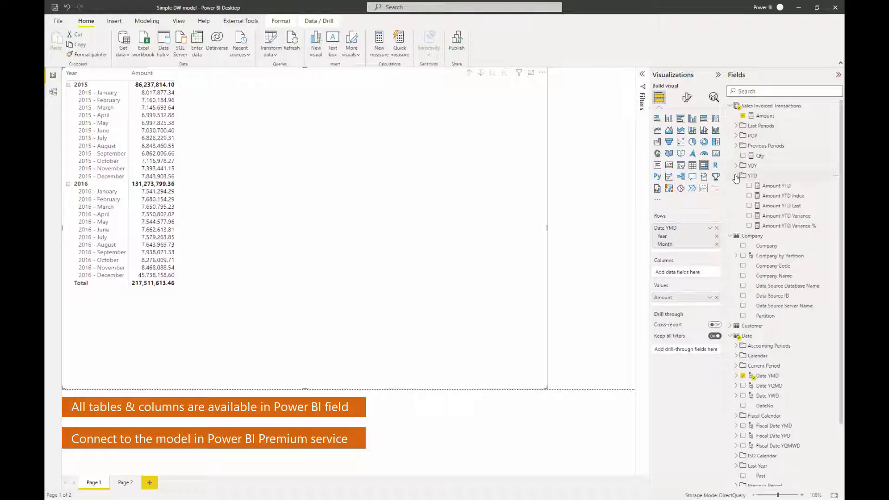
left_click(749, 186)
left_click(750, 206)
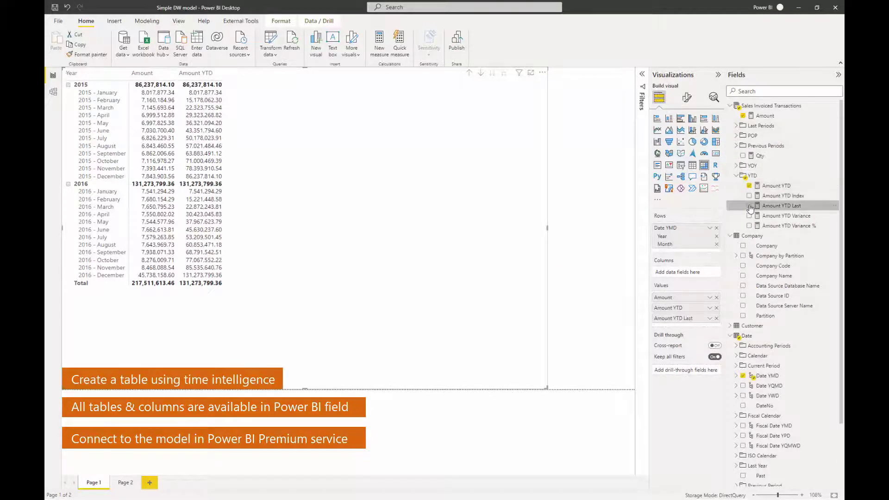
left_click(749, 216)
left_click(750, 226)
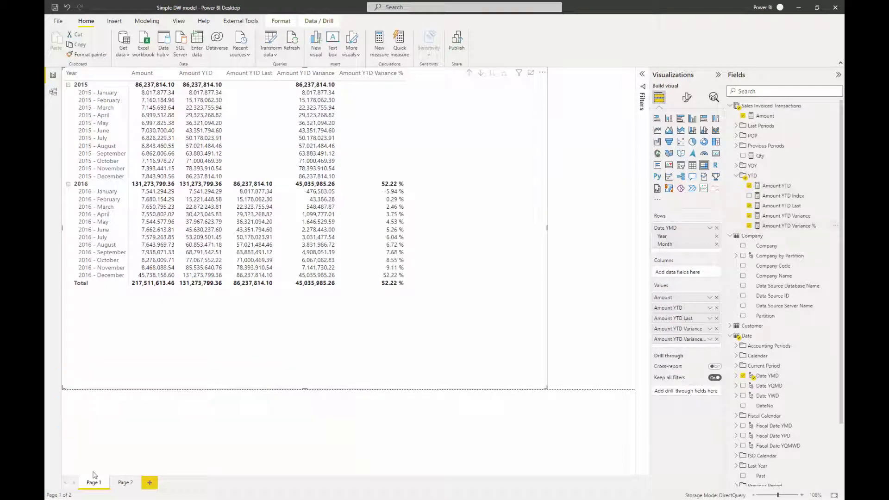
left_click(121, 483)
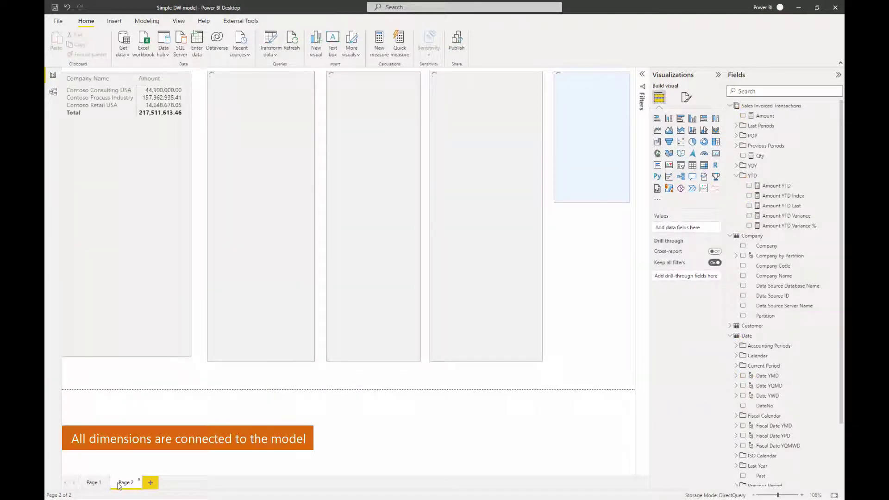